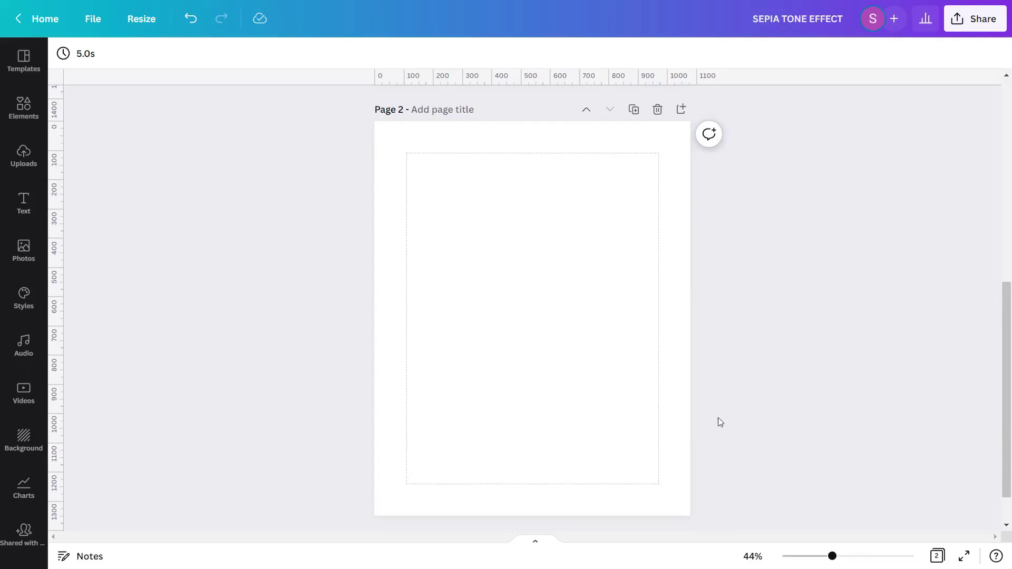
- Search the Photos library for 'Handsome Baker'
click(24, 251)
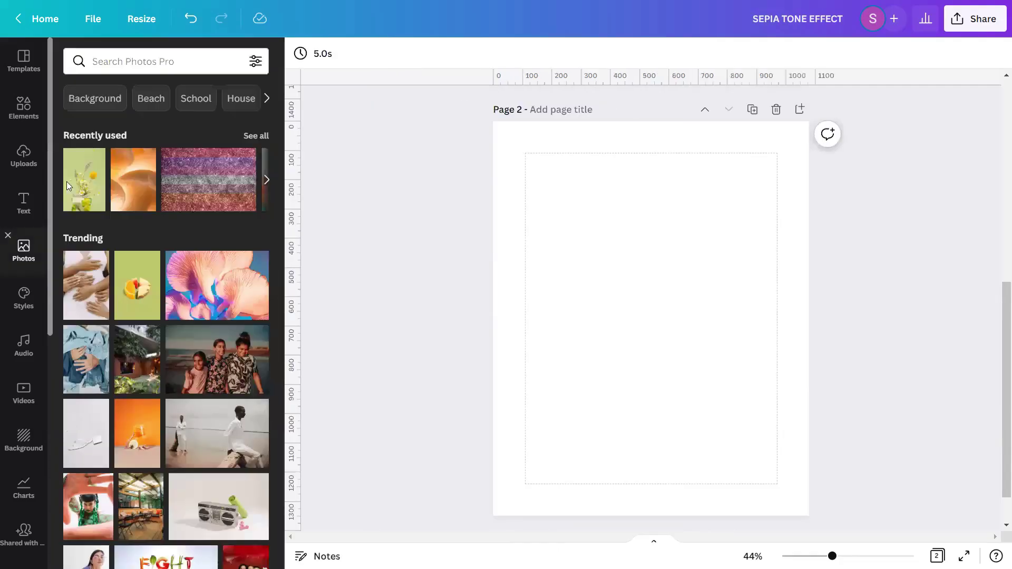
click(147, 62)
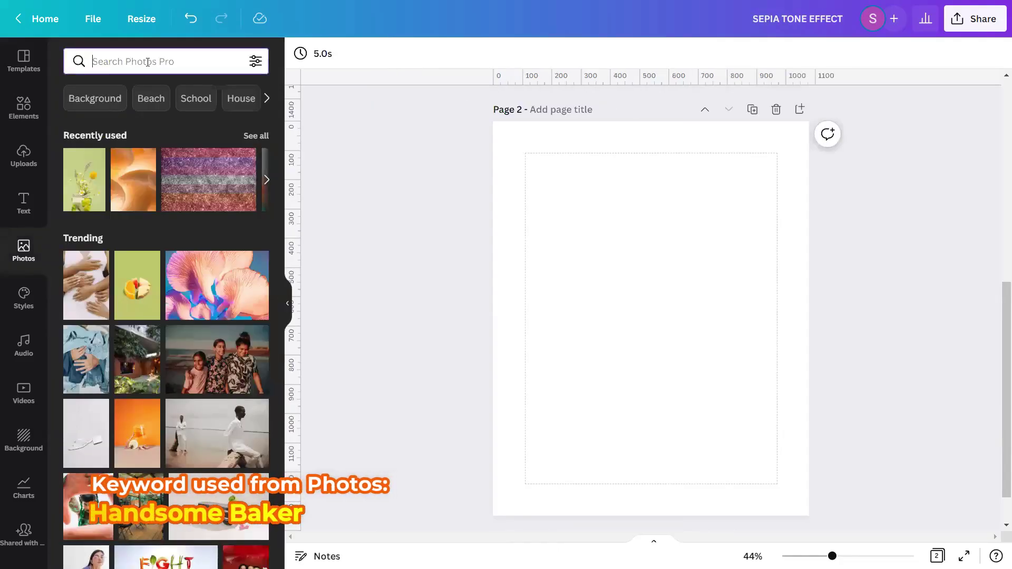
text(Handsome)
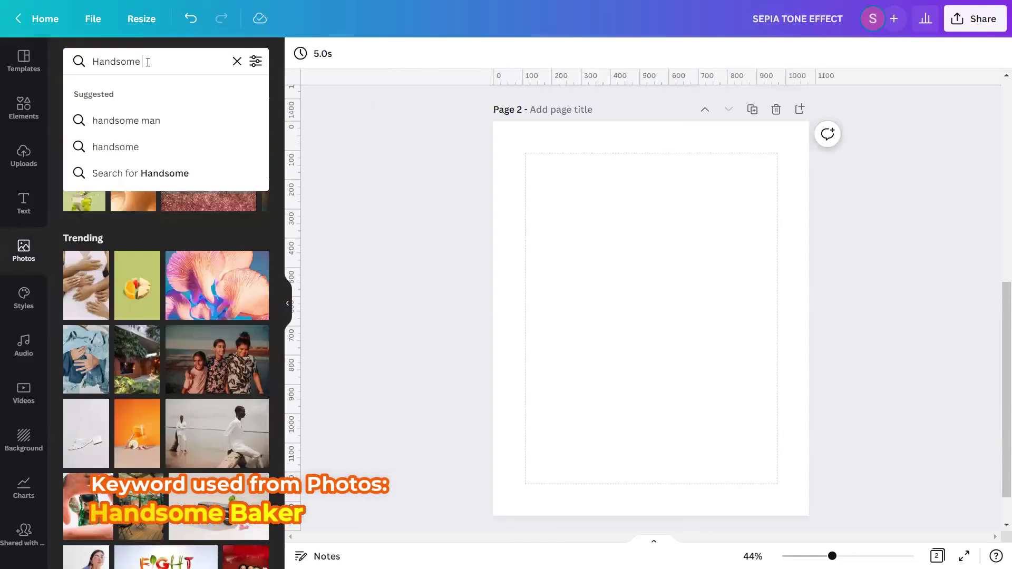
text( Baker)
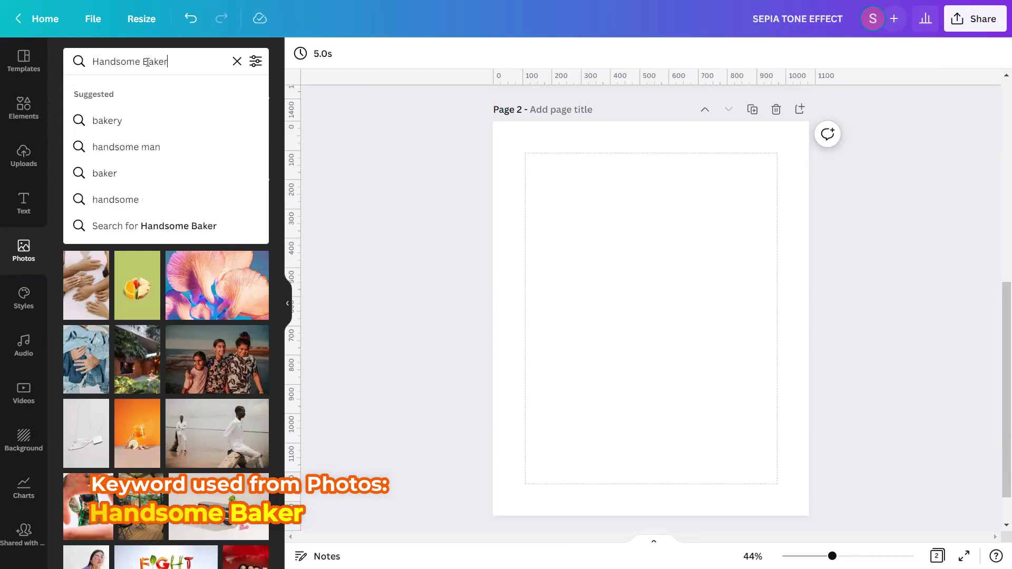
key(Return)
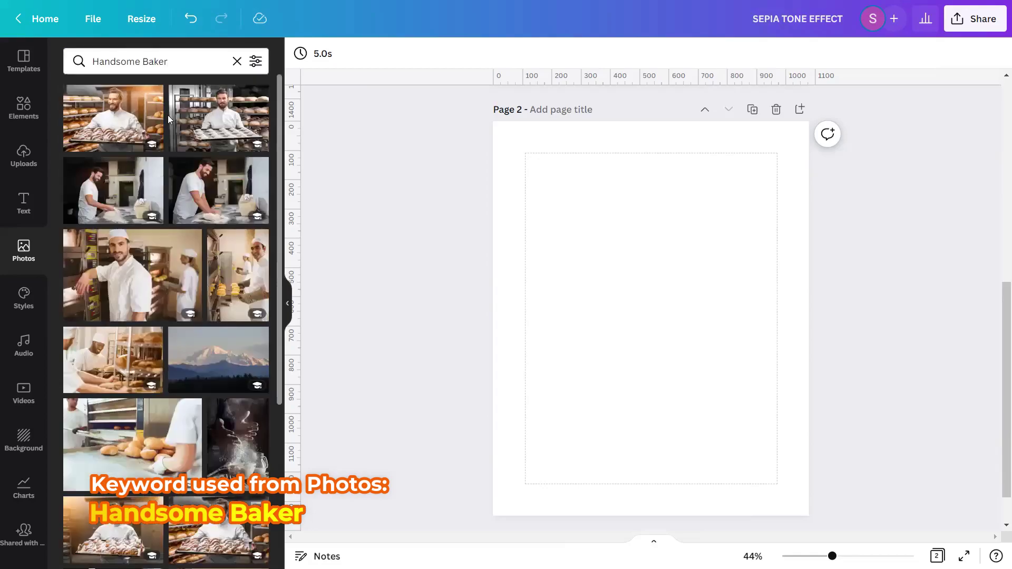
scroll(168, 119, down, 2)
scroll(169, 123, down, 4)
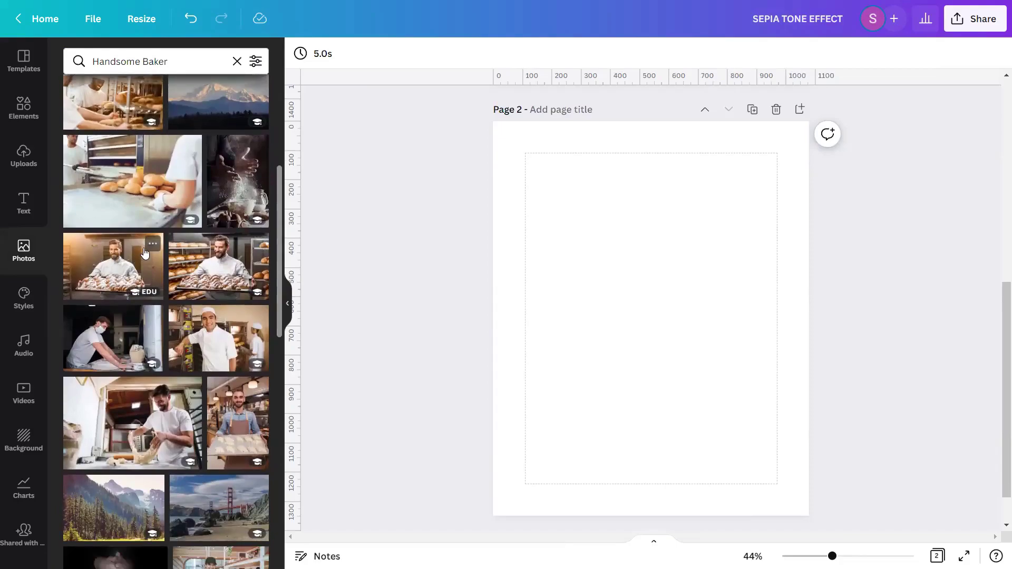
- Check the croissant baker photo's info, then add it to Page 2
click(153, 244)
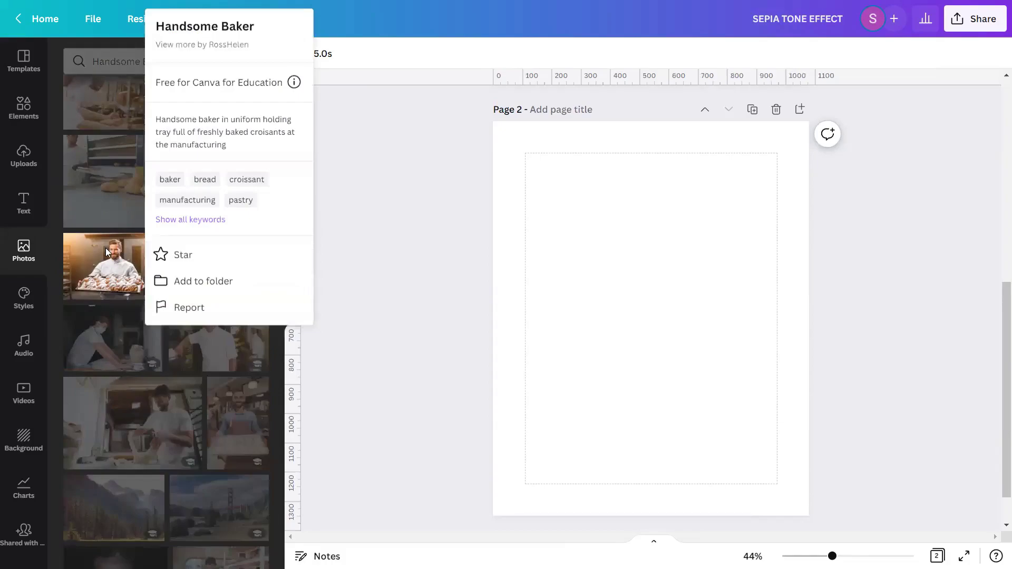
click(106, 248)
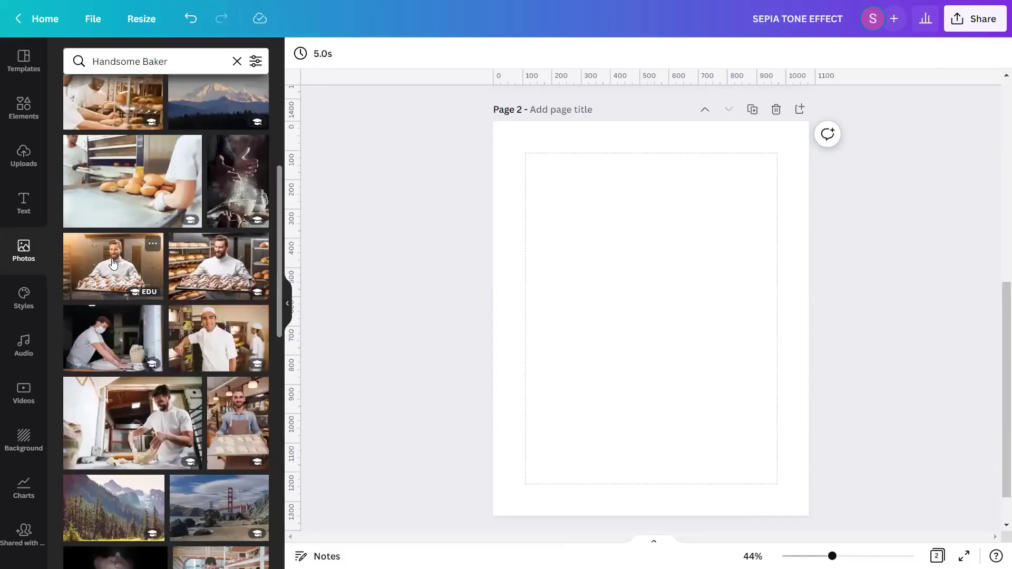
click(112, 263)
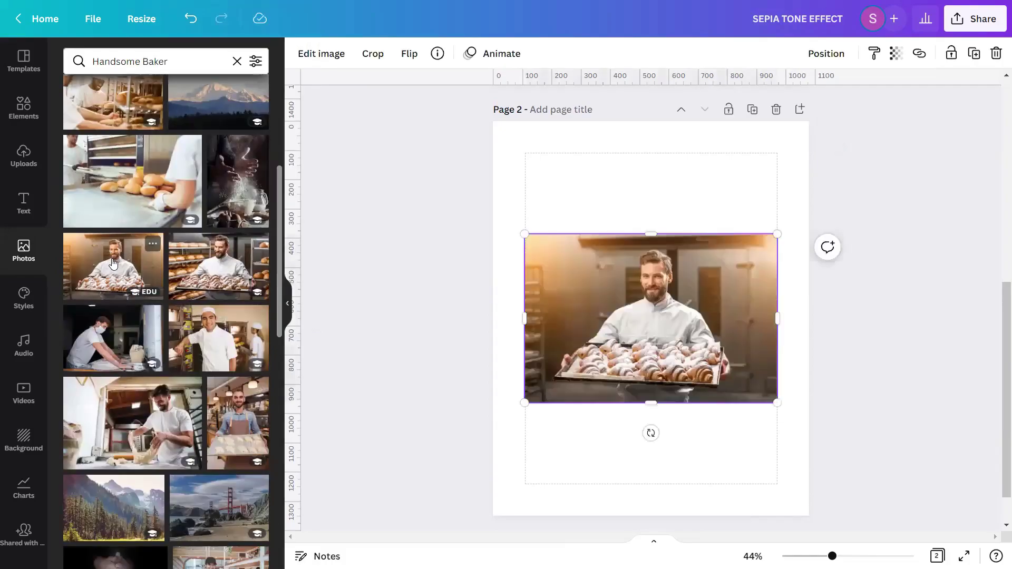
- Clear the search, hide the photo panel, and set the baker photo as the page background
click(237, 61)
click(288, 301)
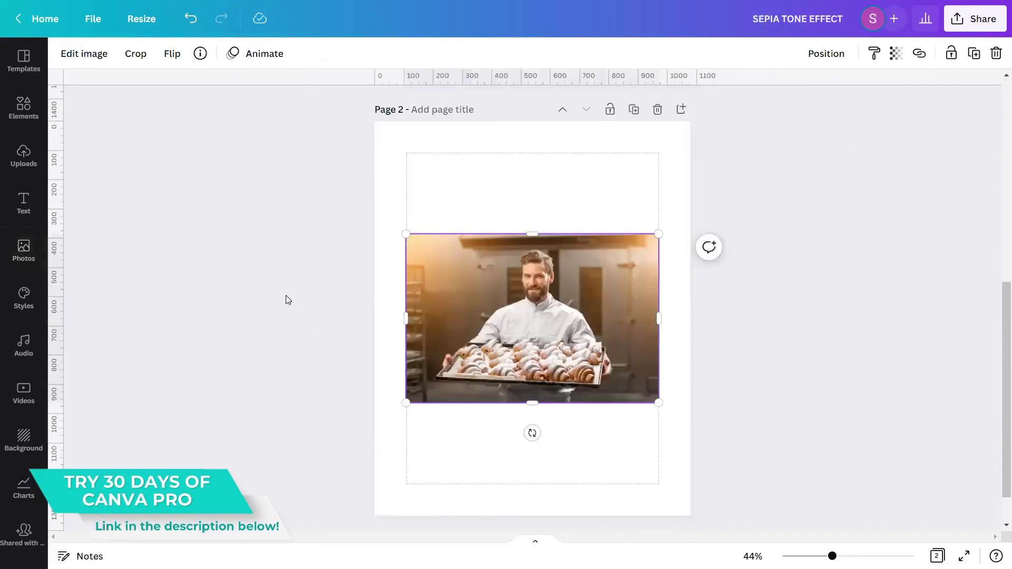
right_click(487, 271)
click(533, 477)
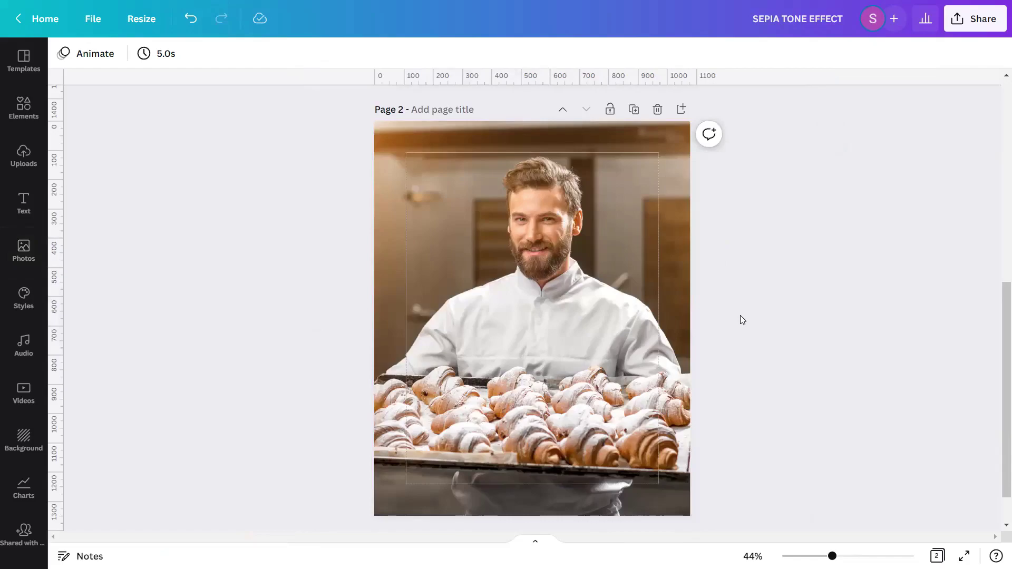
- Reframe the background photo by shifting it slightly left
double_click(617, 301)
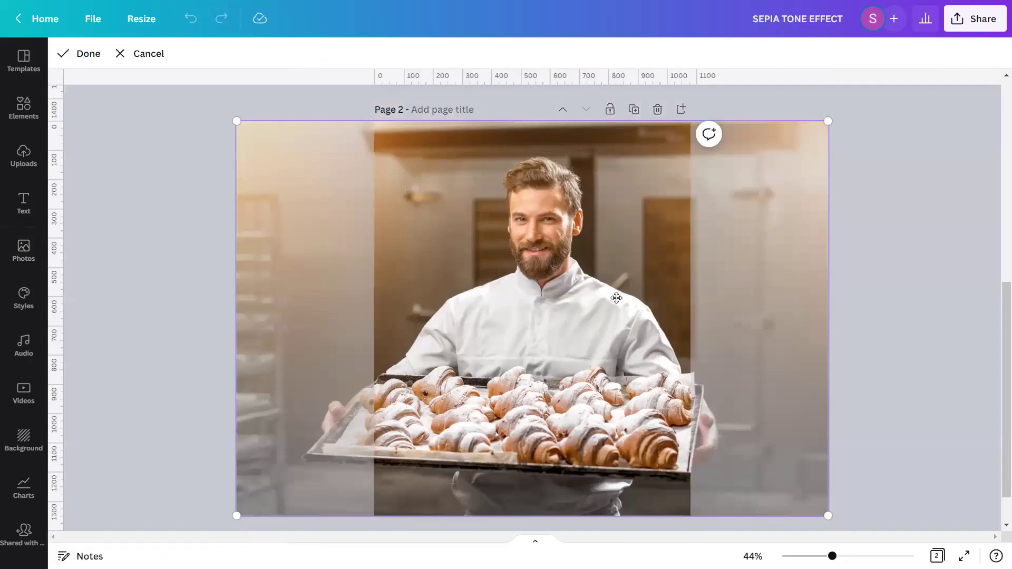
drag(616, 299, 602, 299)
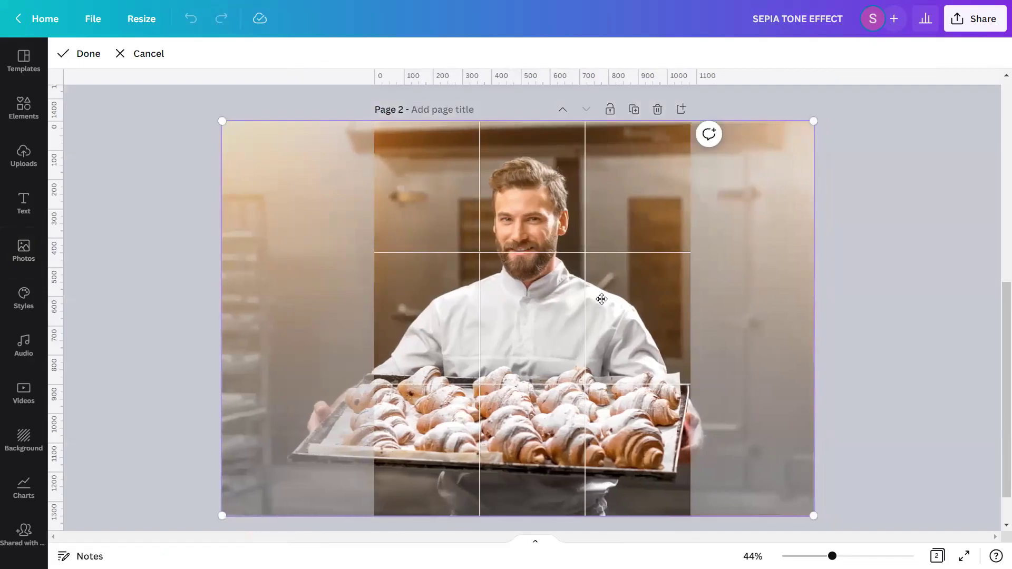
click(884, 286)
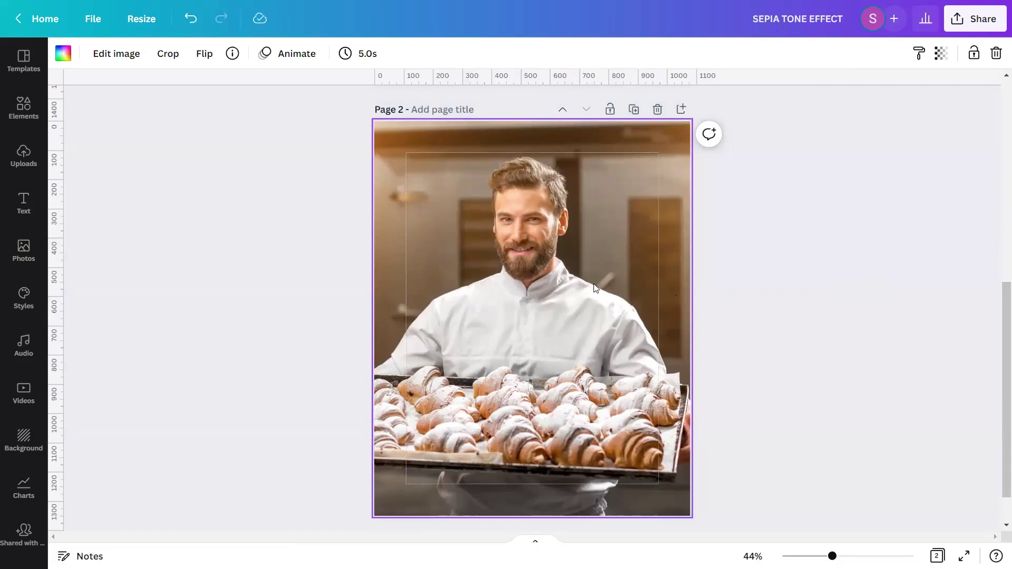
- Apply the Sepia duotone preset to the baker photo
click(117, 54)
scroll(126, 200, down, 3)
scroll(127, 199, down, 10)
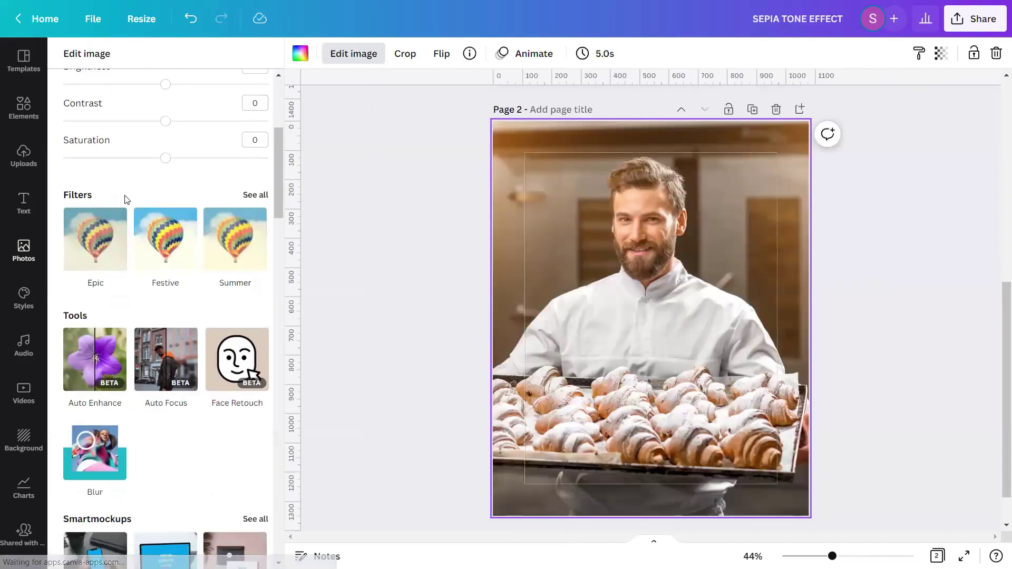
scroll(125, 199, down, 5)
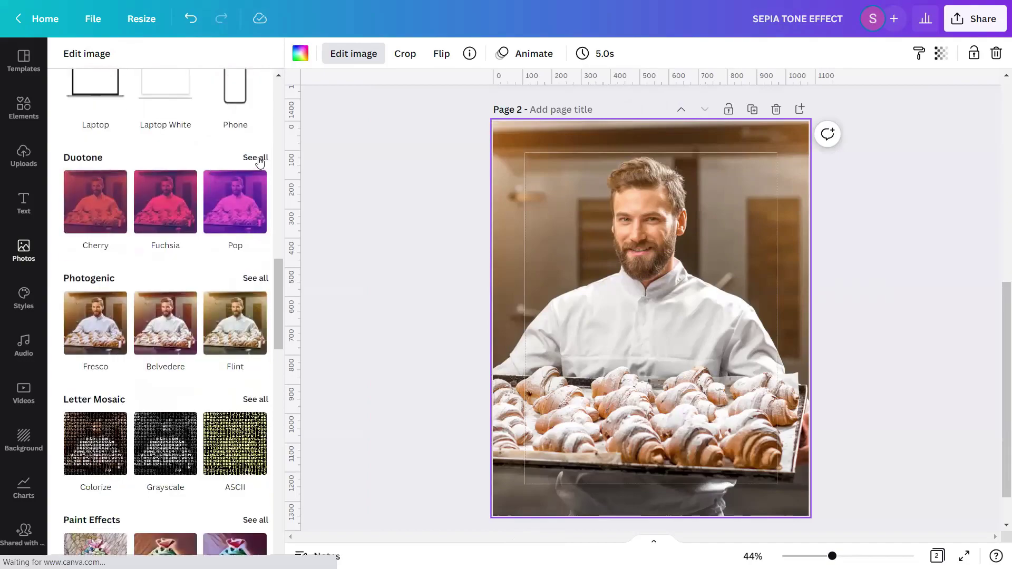
click(256, 157)
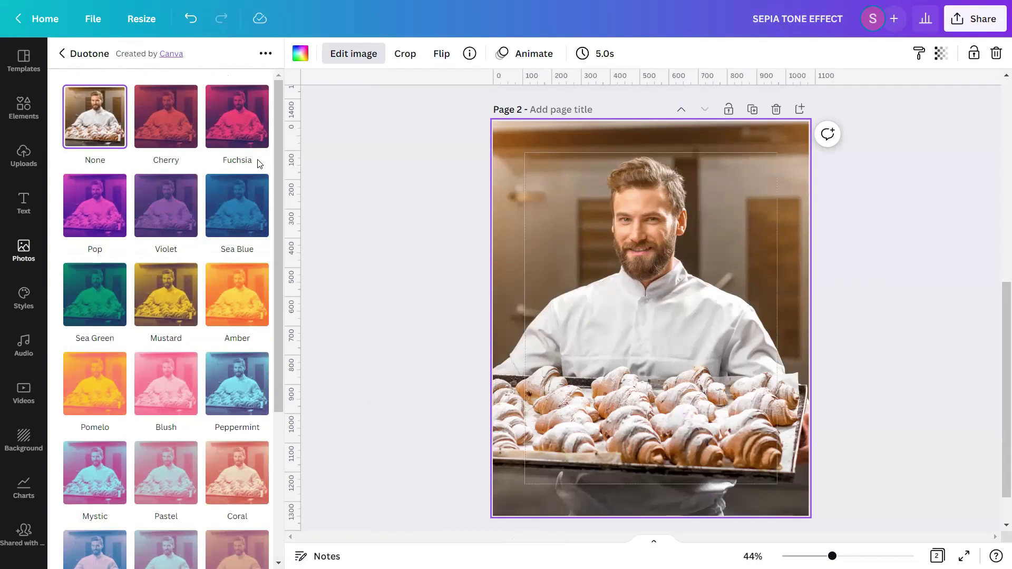
scroll(258, 165, down, 3)
scroll(258, 161, down, 2)
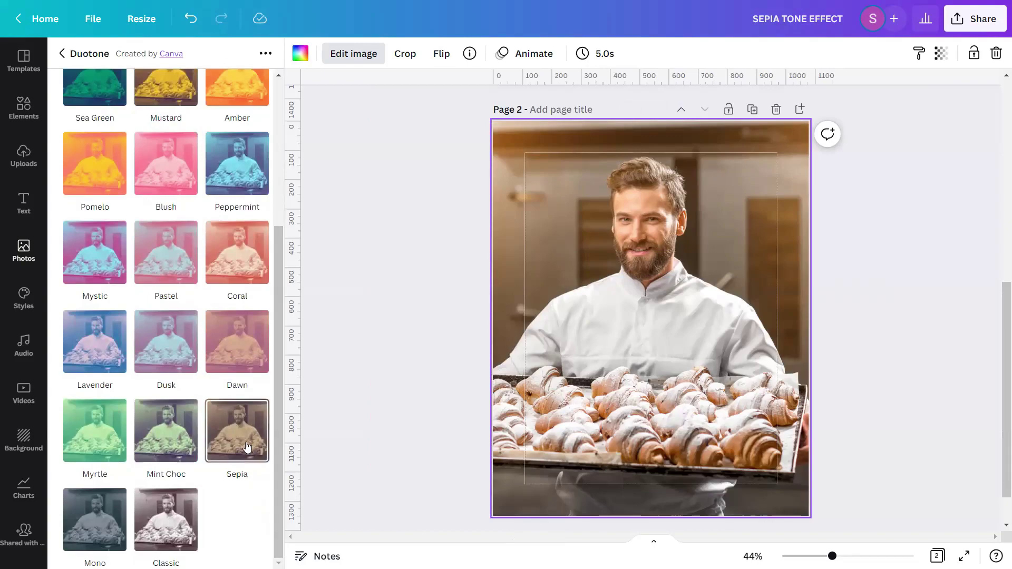
click(247, 447)
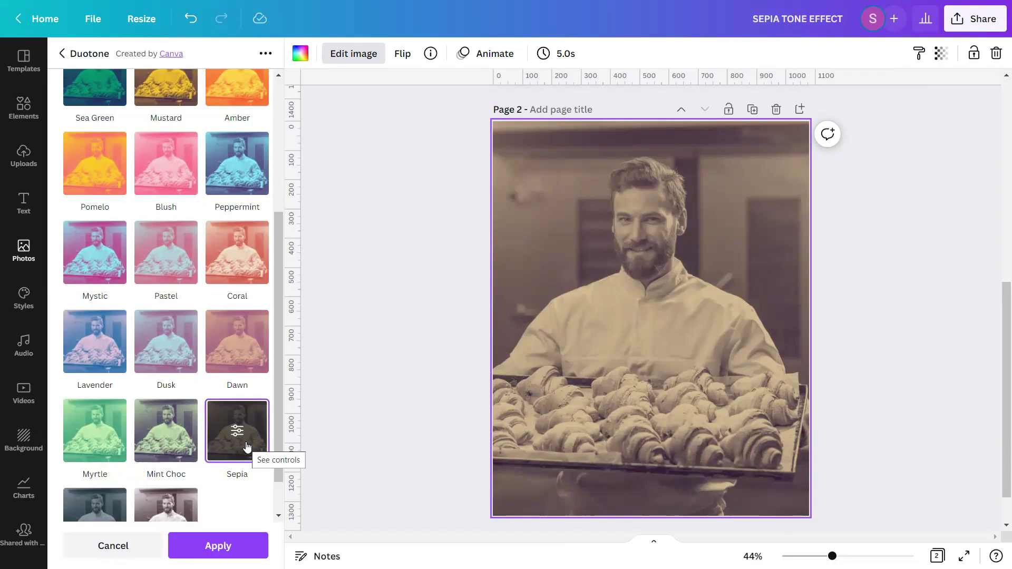
- Set the Sepia duotone shadows to black from Default Colors, keeping tan highlights, and apply
click(245, 440)
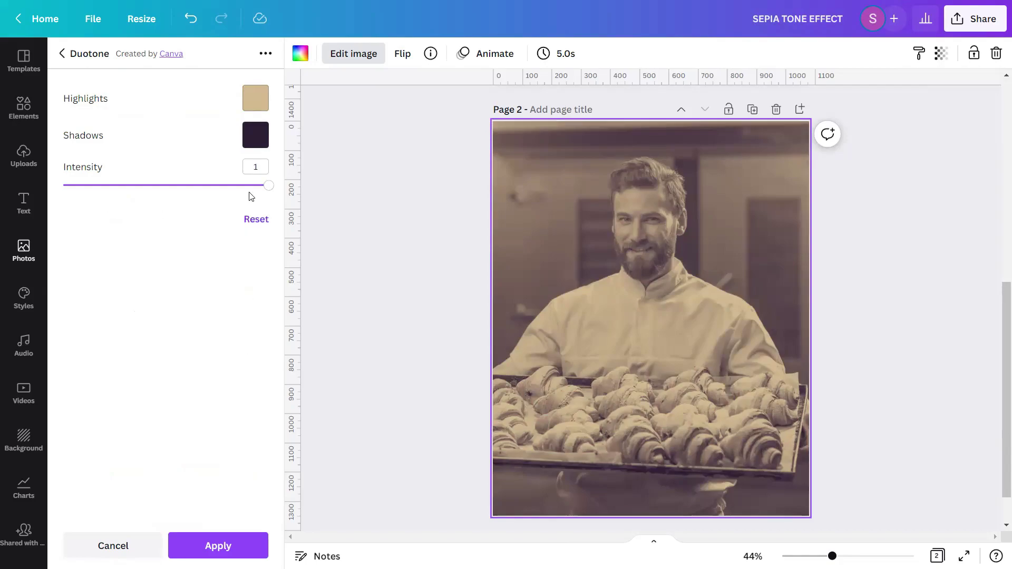
click(251, 141)
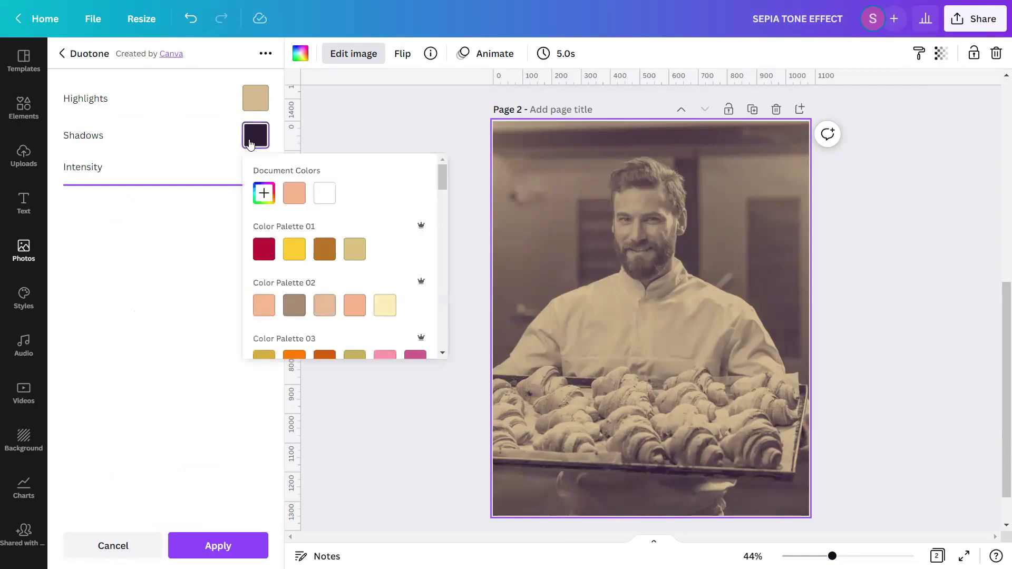
scroll(254, 232, down, 10)
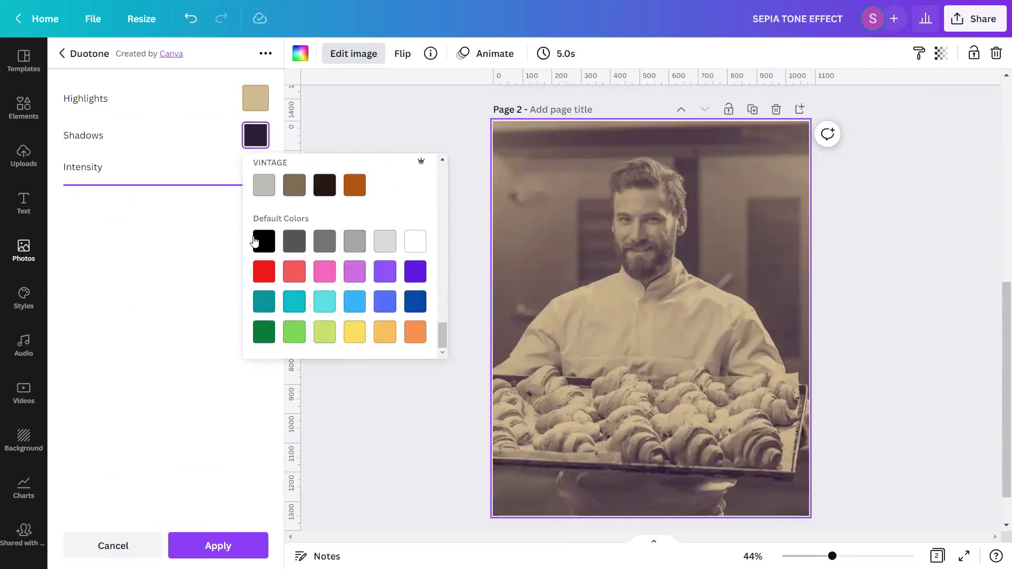
click(260, 241)
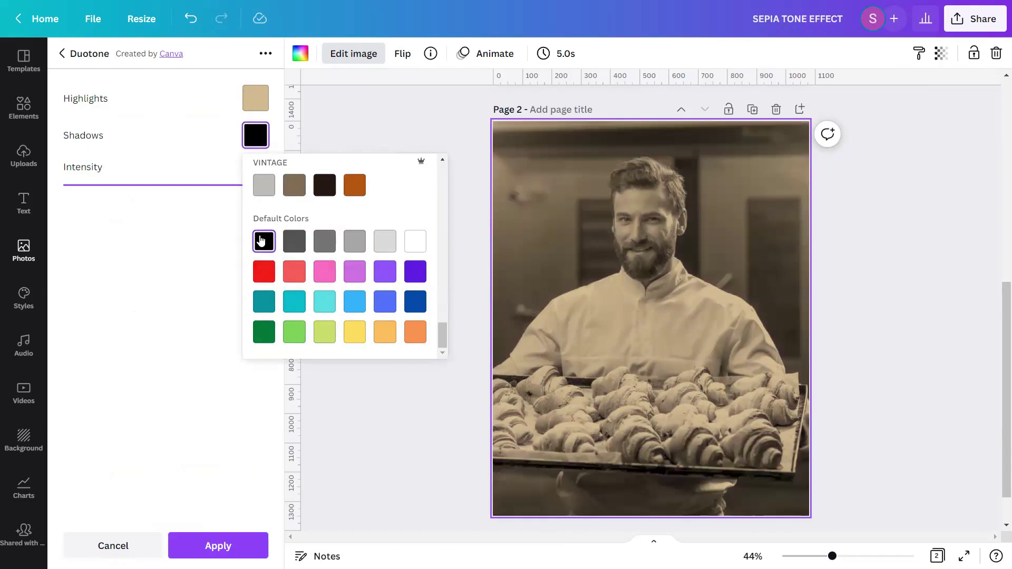
click(173, 254)
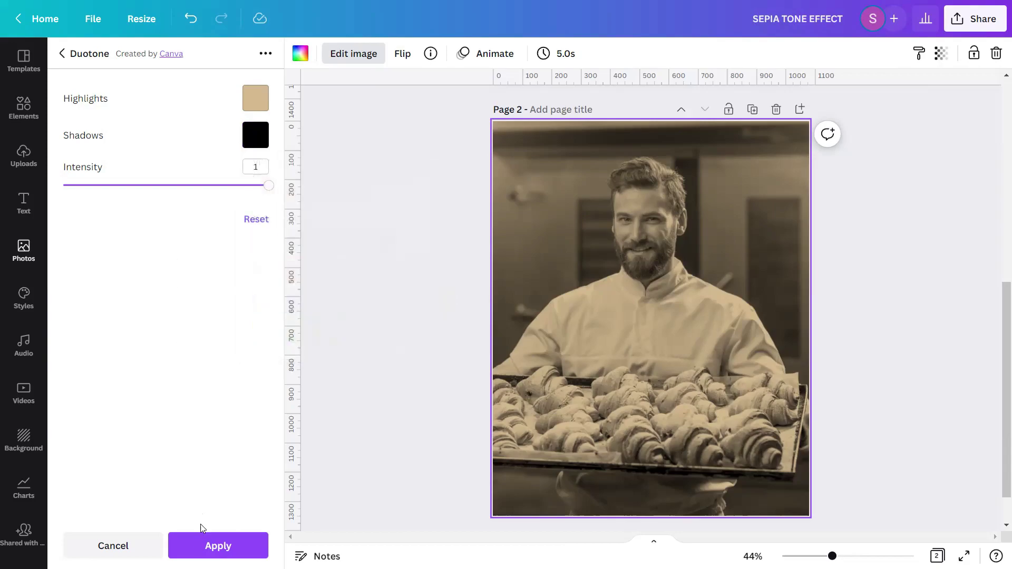
click(201, 544)
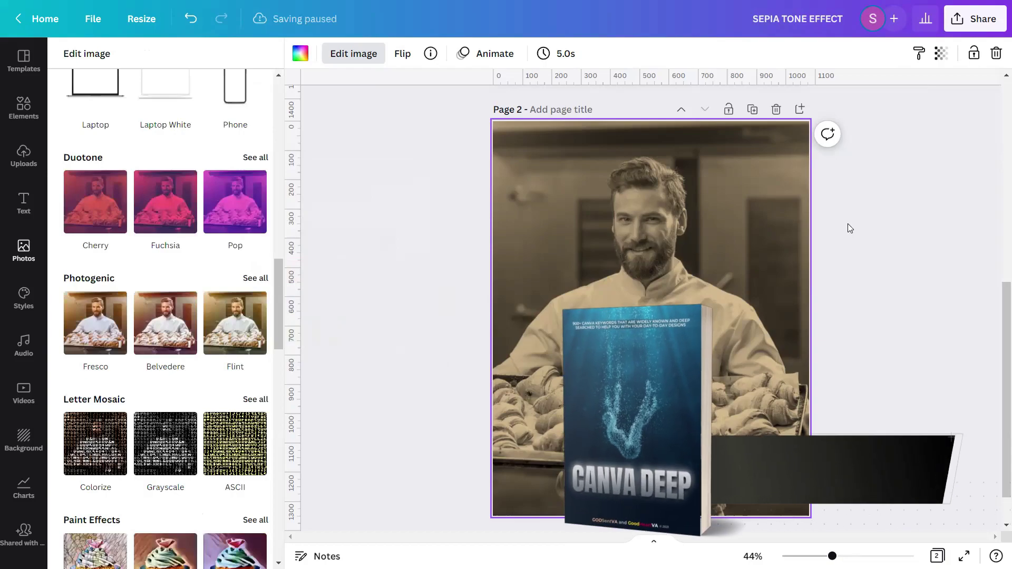
- Reopen Edit image and show all Adjust settings for the baker photo
key(Escape)
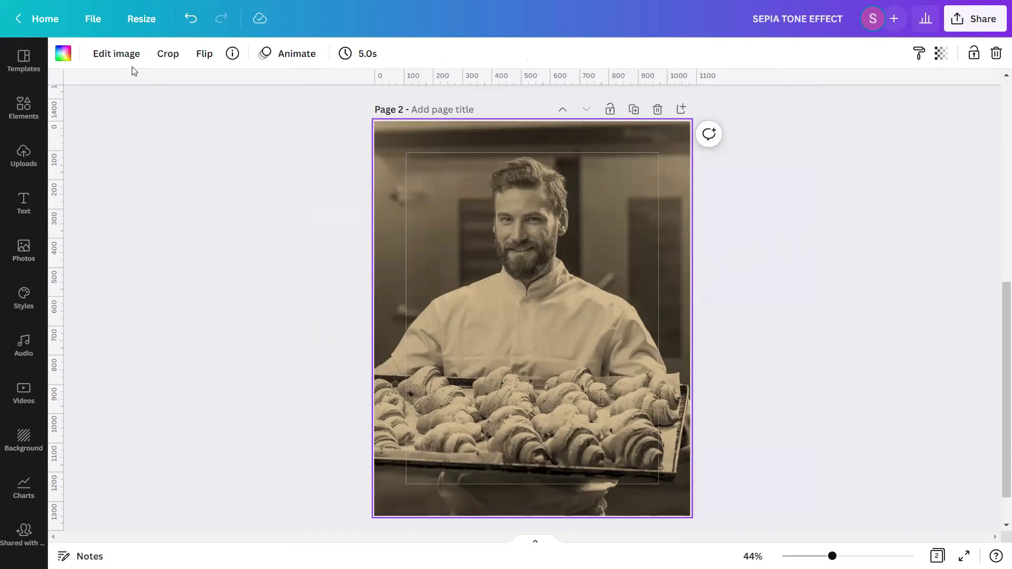
click(106, 54)
scroll(102, 209, down, 2)
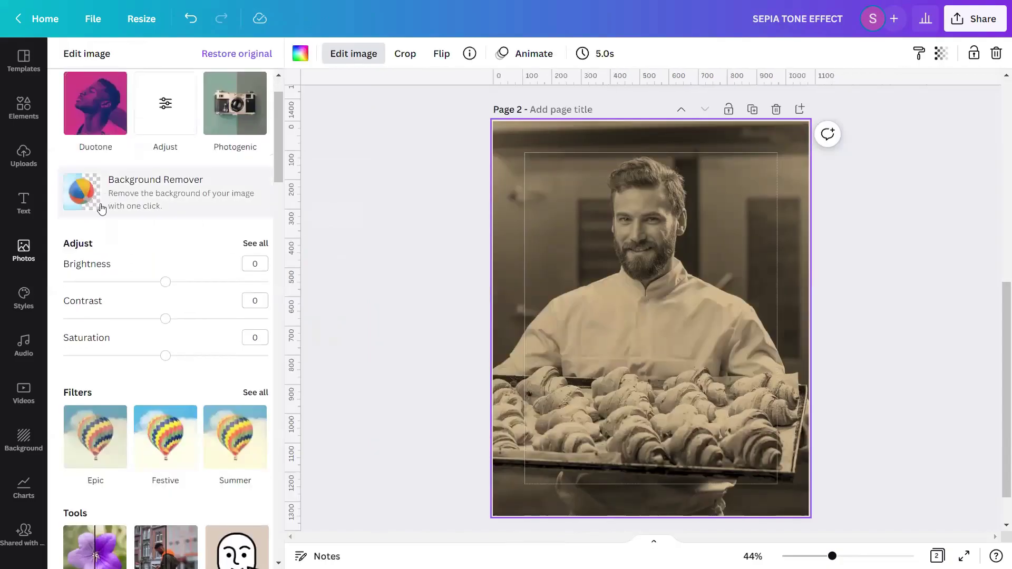
click(259, 244)
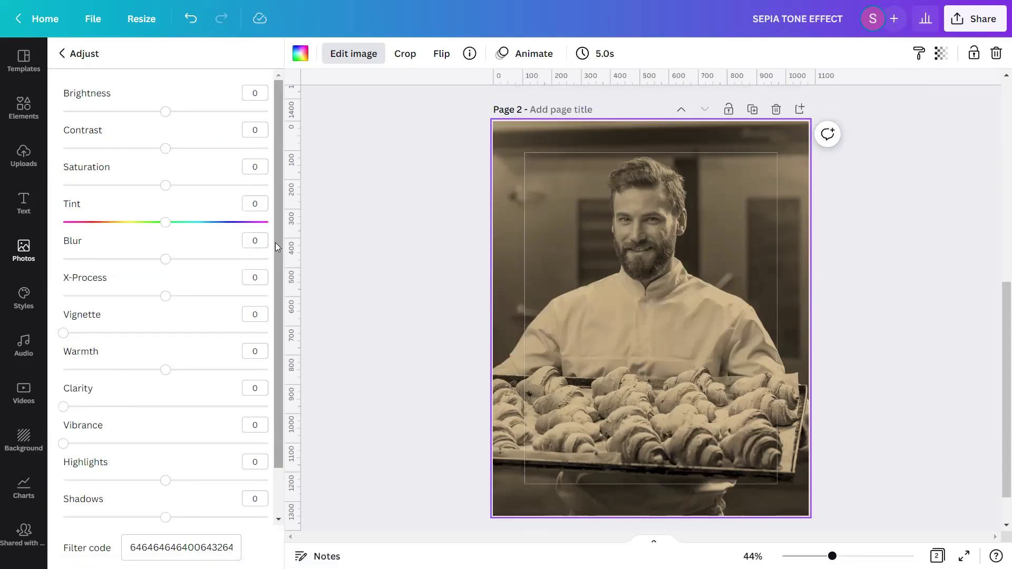
- Set brightness -5, contrast 5, saturation 20 and blur -5
click(254, 94)
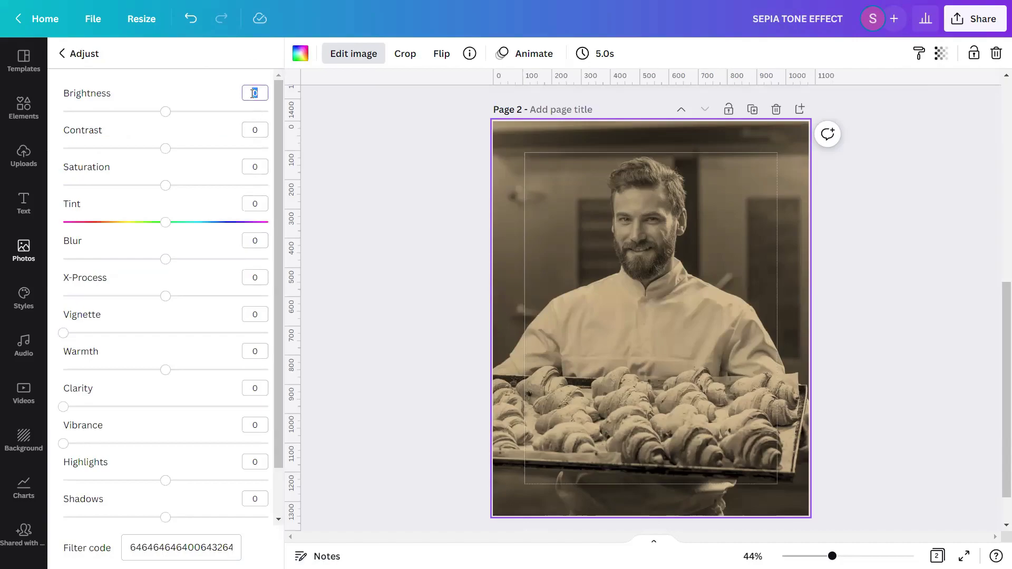
key(BackSpace)
text(5)
click(254, 93)
text(-)
click(258, 128)
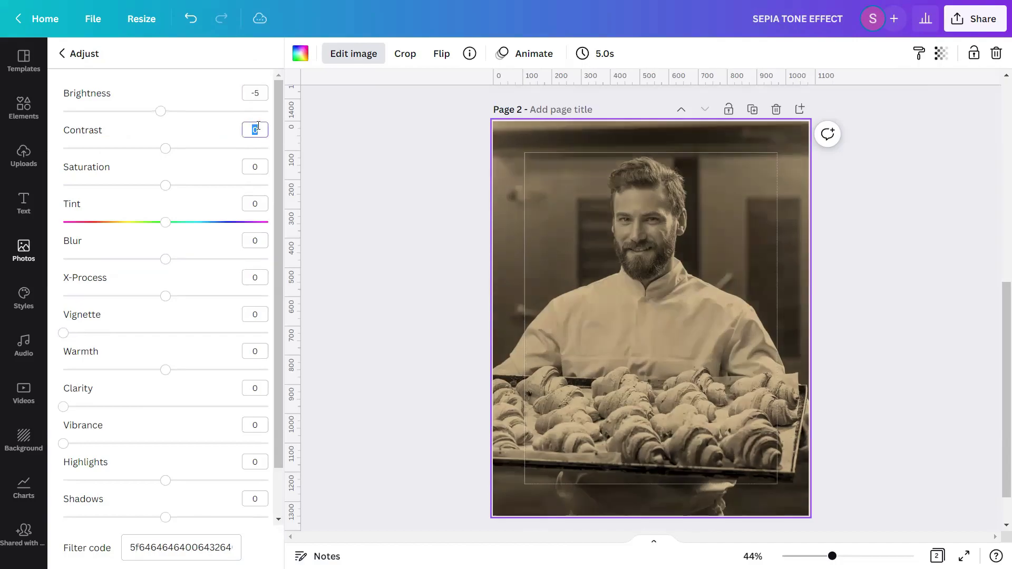
text(5)
click(261, 166)
text(20)
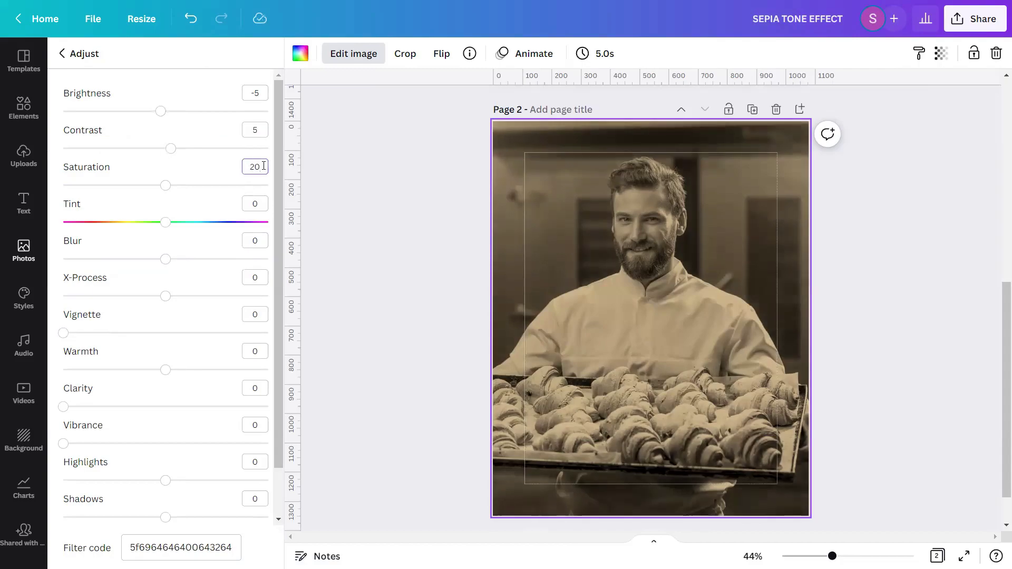
click(262, 241)
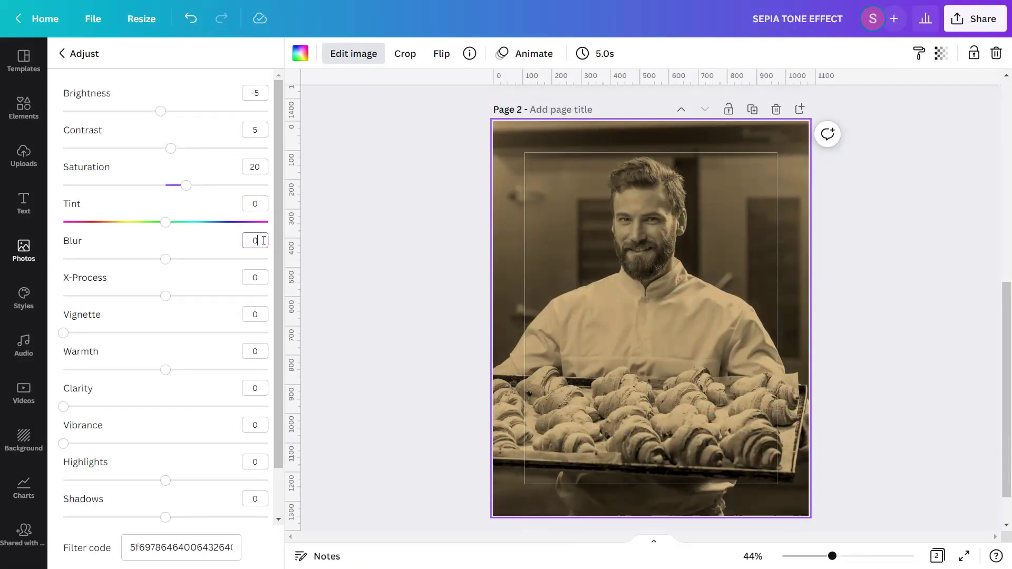
double_click(264, 240)
text(-5)
- Set warmth 3, clarity 3, vibrance 15, highlights 100 and shadows -15
double_click(263, 347)
text(3)
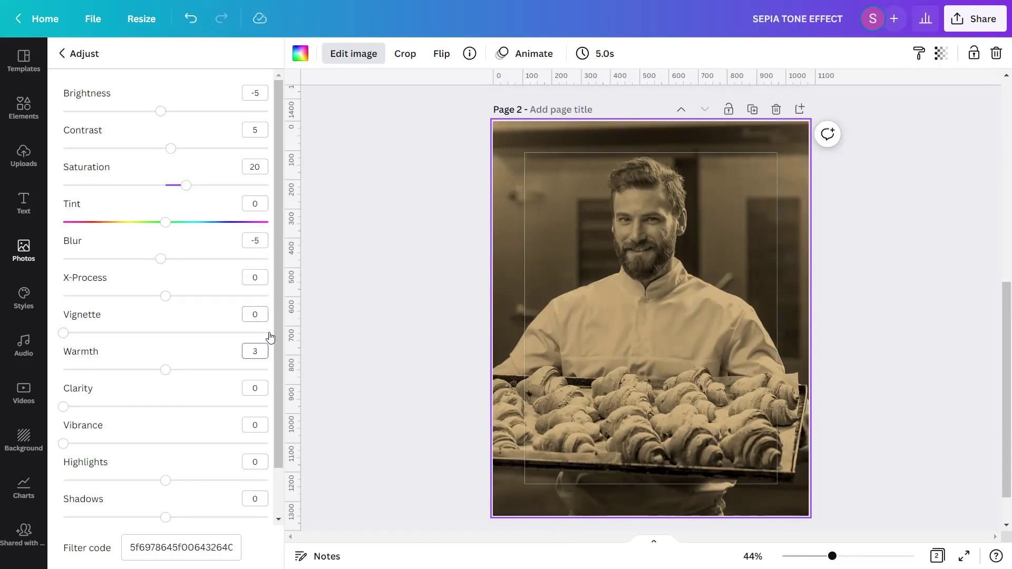
double_click(261, 389)
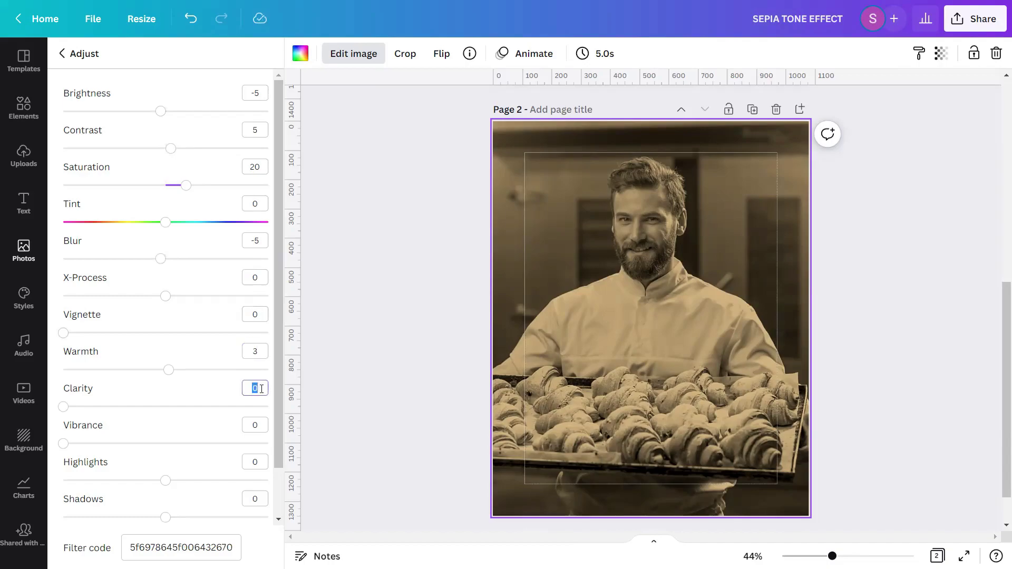
text(3)
double_click(262, 425)
text(15)
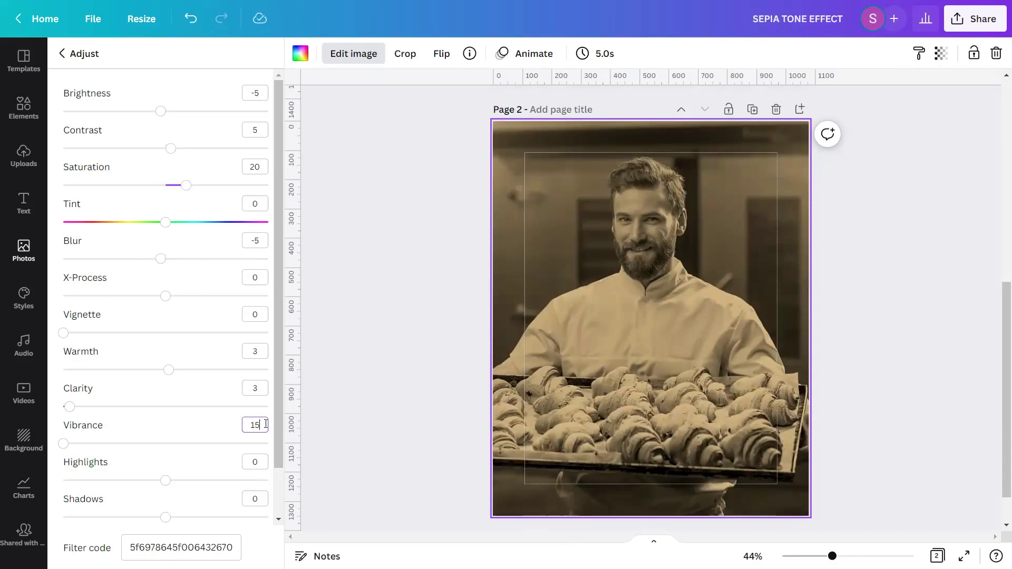
double_click(264, 462)
text(100)
double_click(245, 495)
key(BackSpace)
text(-15)
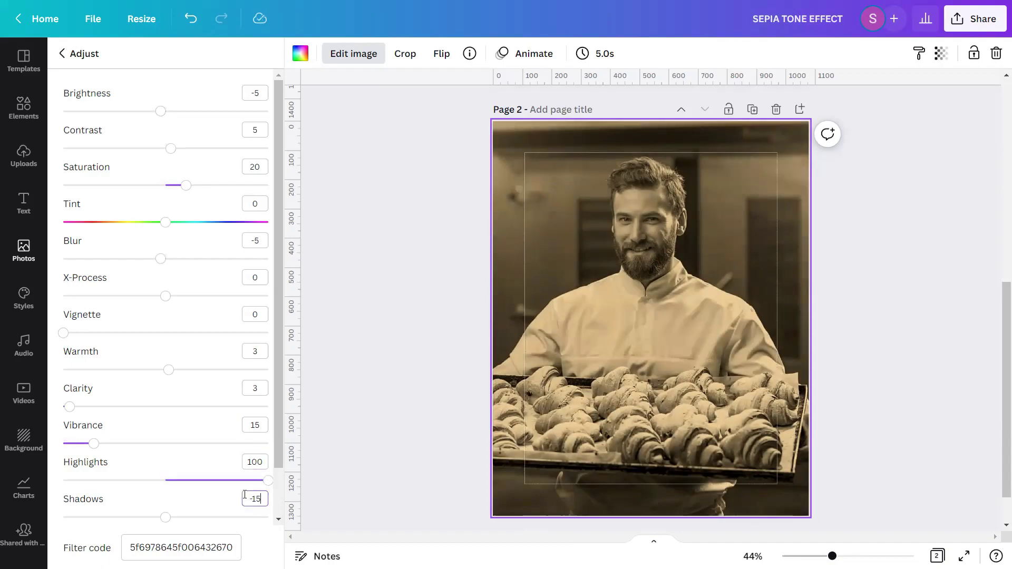
key(Return)
click(374, 472)
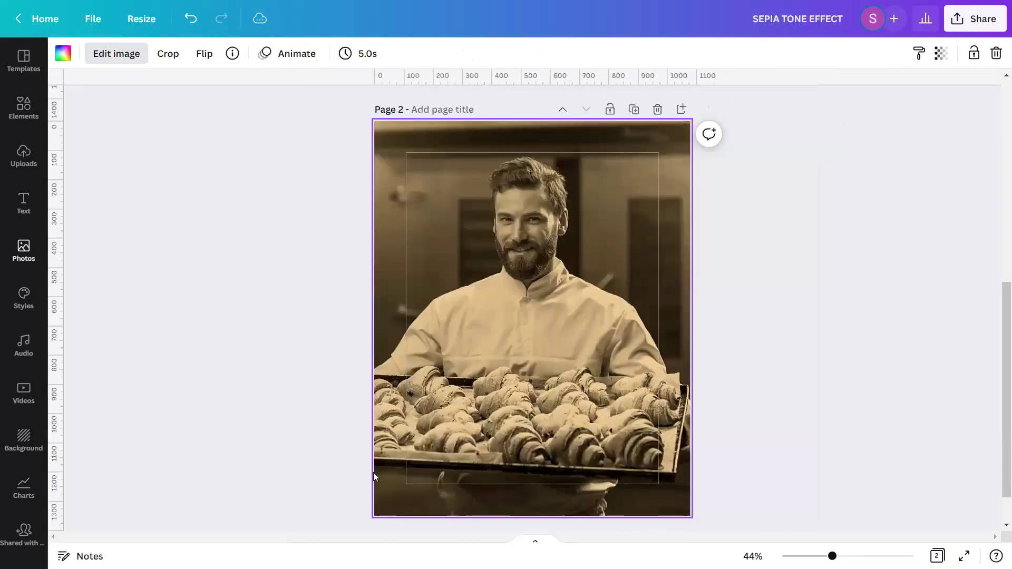
click(791, 473)
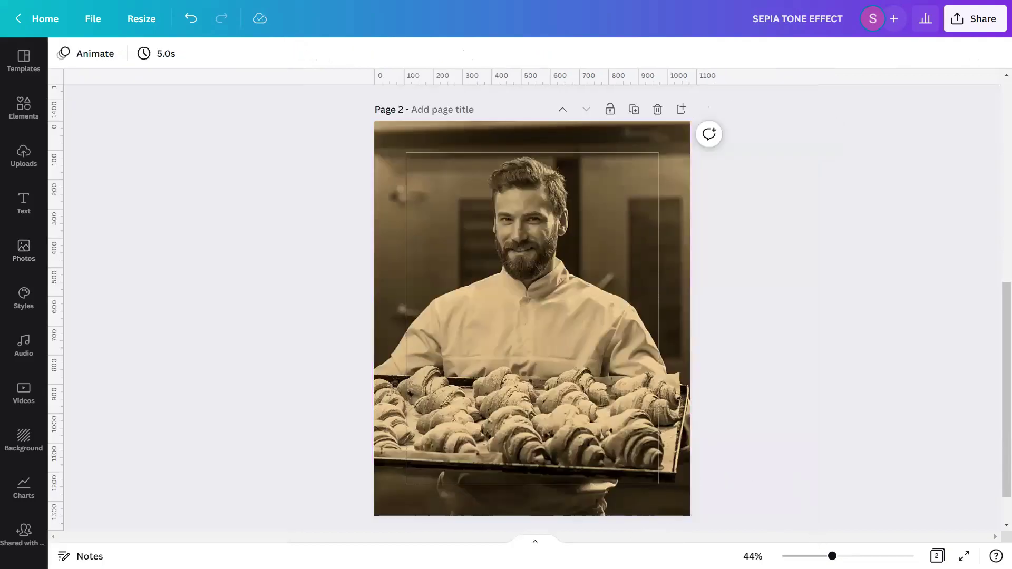
scroll(528, 274, up, 3)
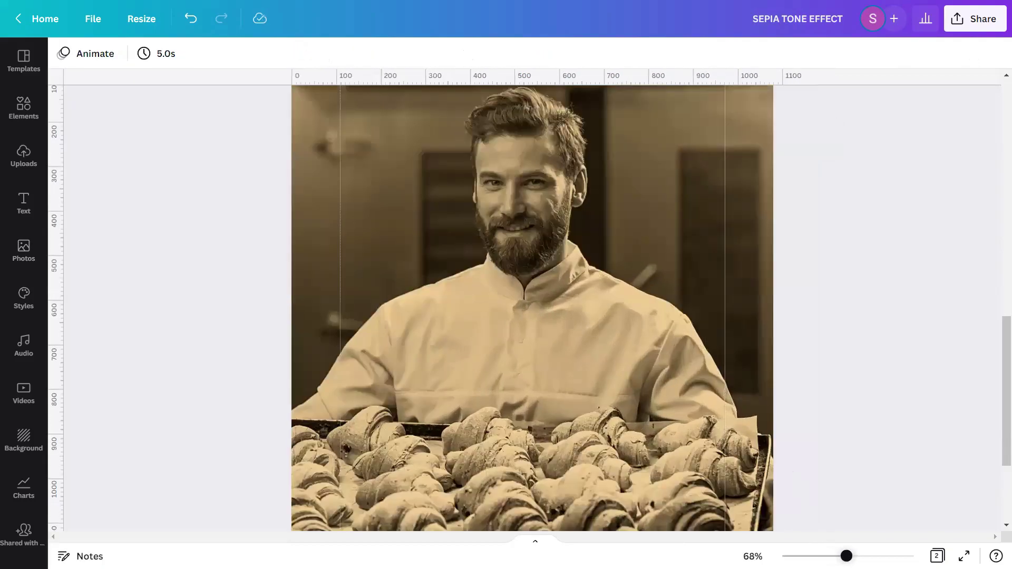
scroll(530, 258, up, 5)
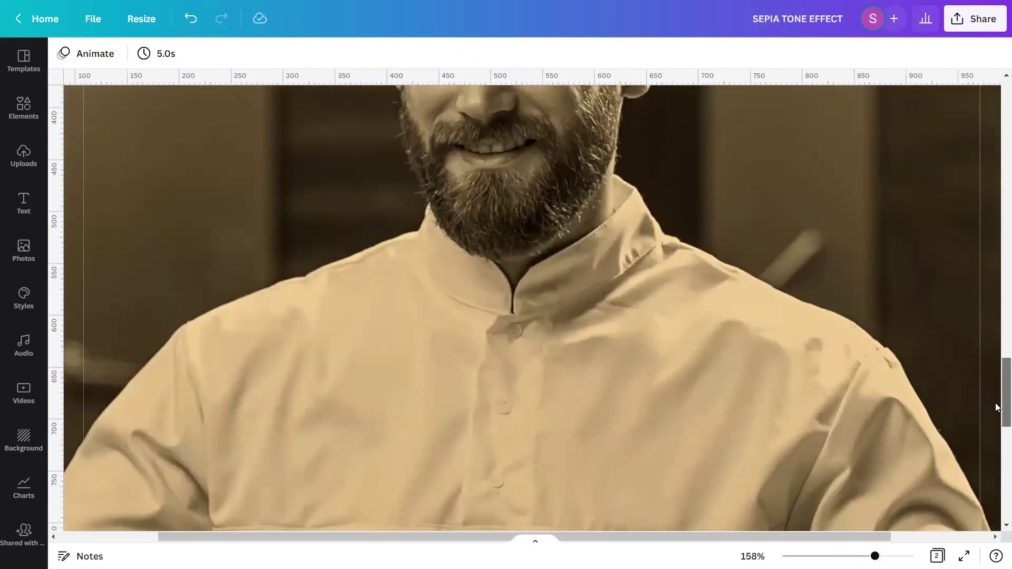
drag(998, 407, 998, 510)
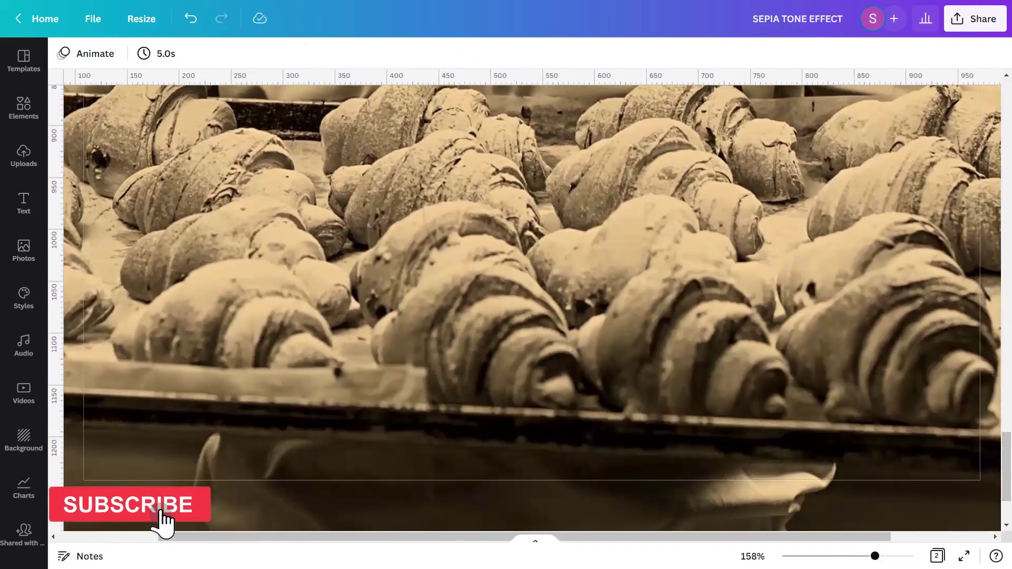
scroll(533, 306, down, 3)
scroll(533, 306, down, 2)
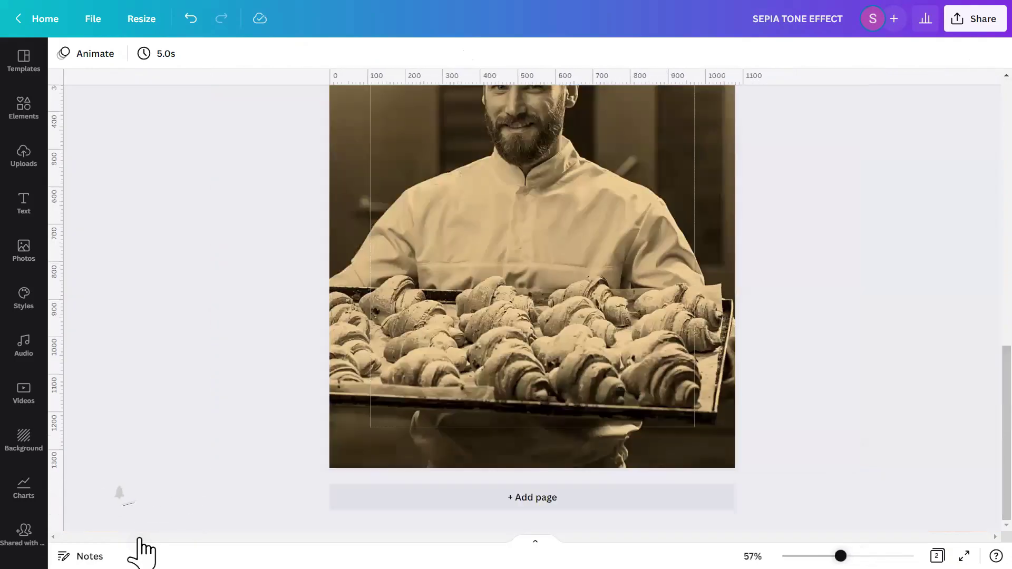
scroll(533, 274, down, 3)
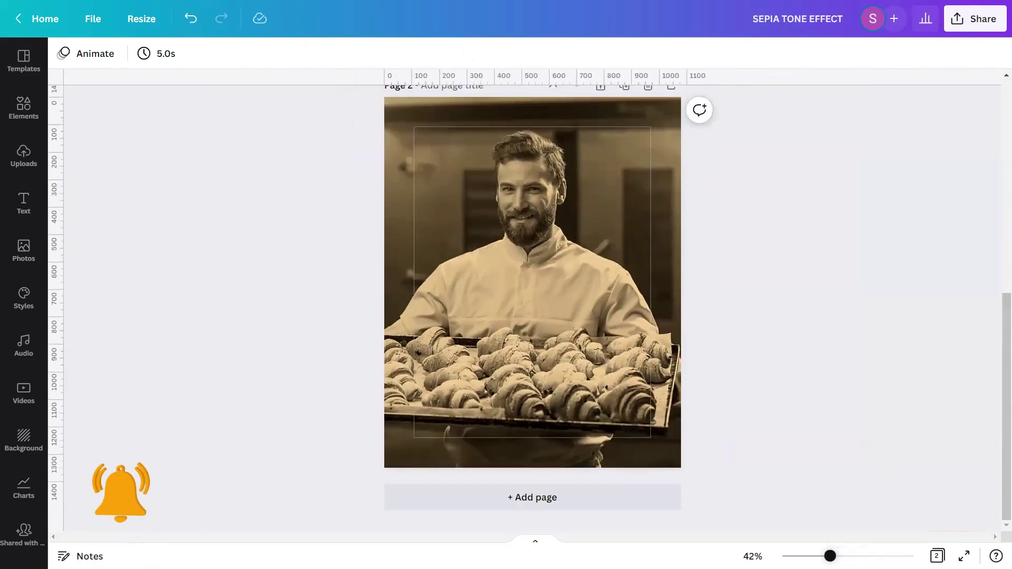
- Start the full-screen presentation of the sepia bakery design
click(964, 557)
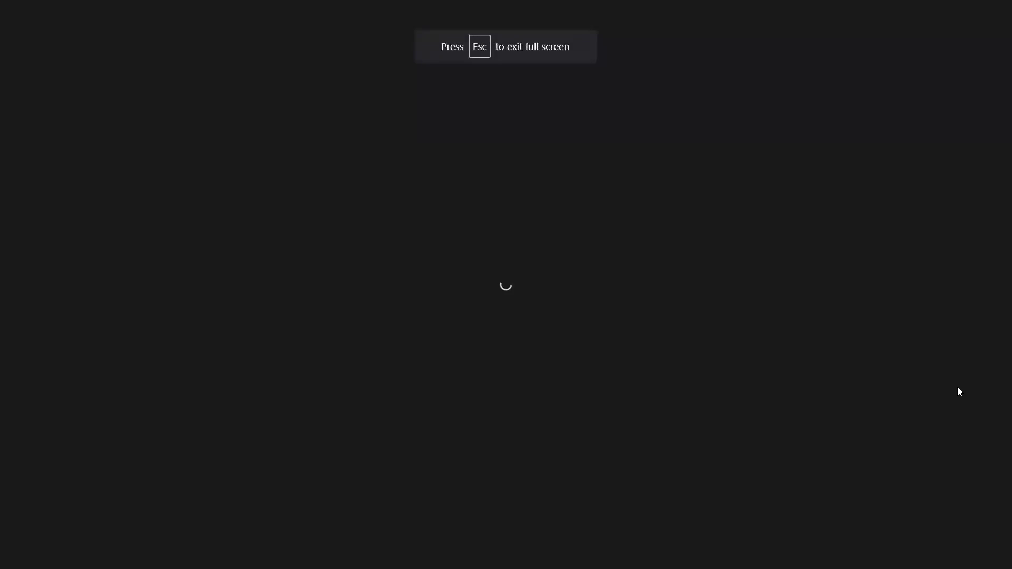